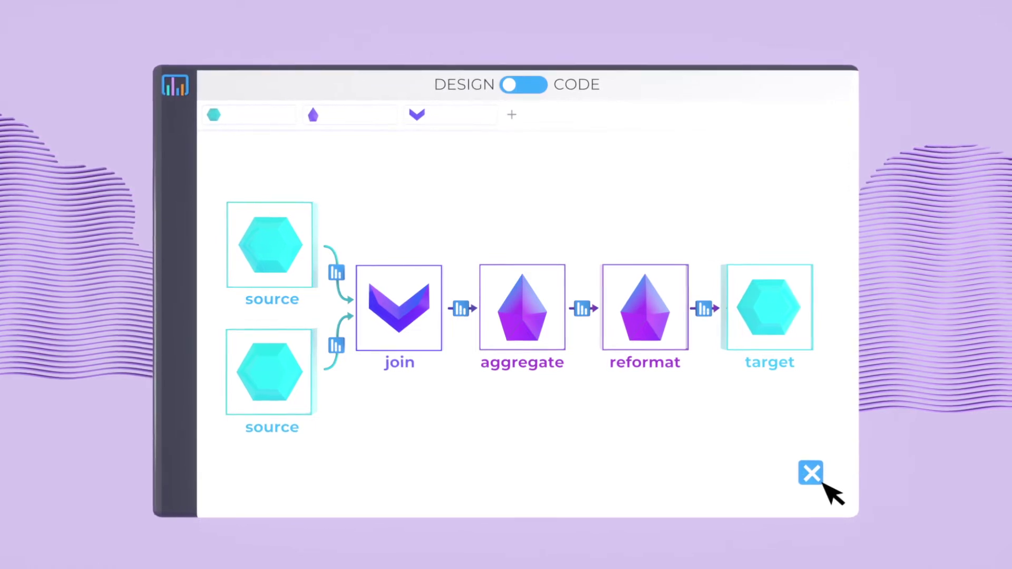
- Switch the source-join-aggregate-reformat-target pipeline from DESIGN to CODE view
click(522, 83)
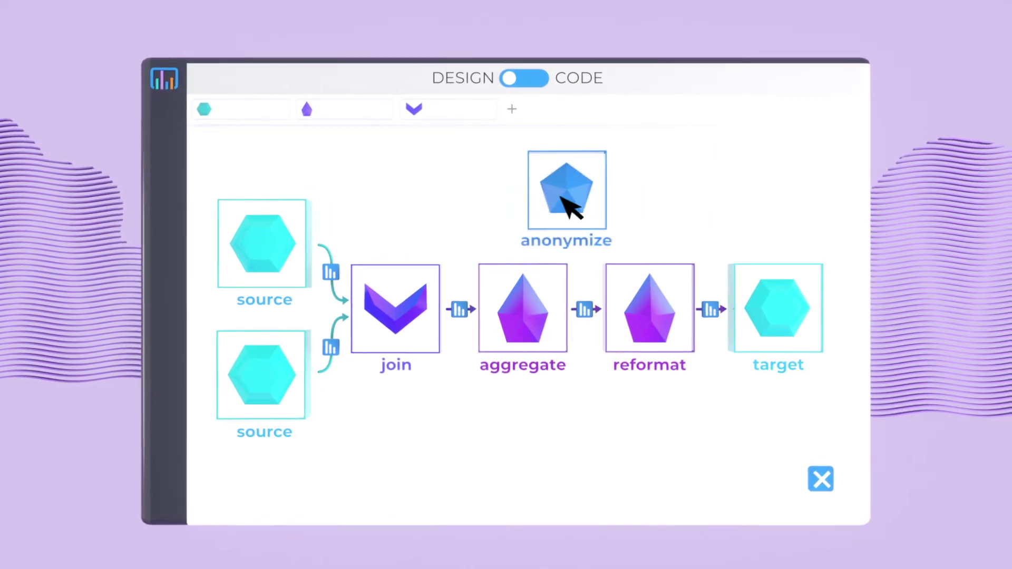
- Drop the anonymize gem onto the link between reformat and target
drag(546, 150, 679, 300)
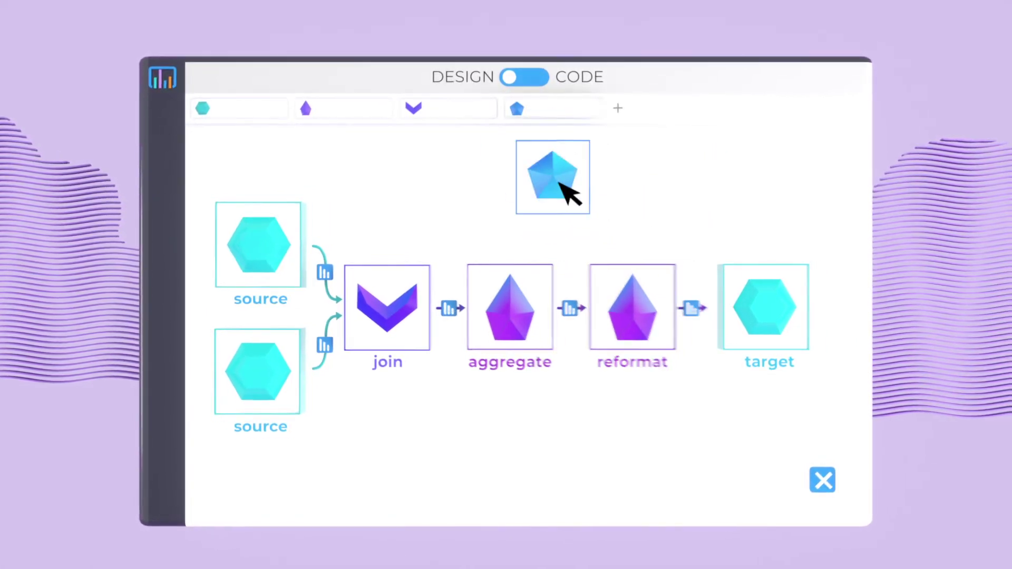